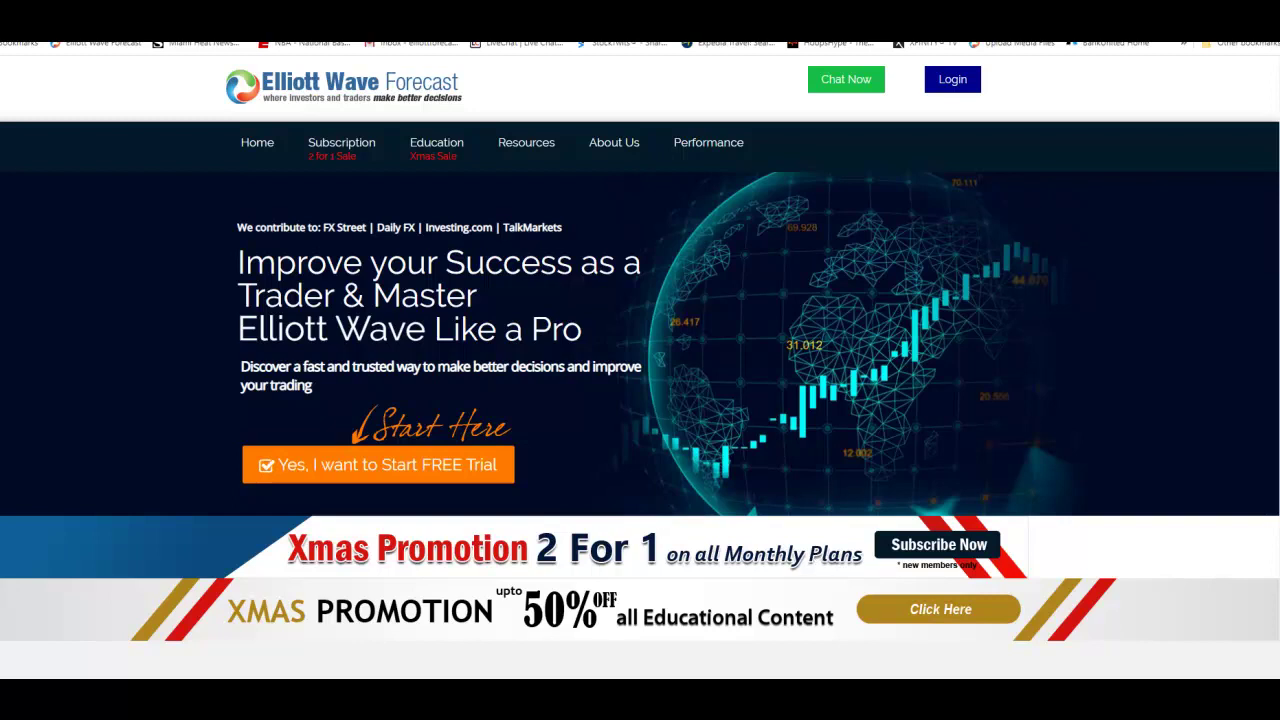
Switch from the browser to the eSignal EUR A0-FX 240-minute chart window
{"action": "mouse_move", "coordinate": [494, 695]}
{"action": "left_click", "coordinate": [494, 648]}
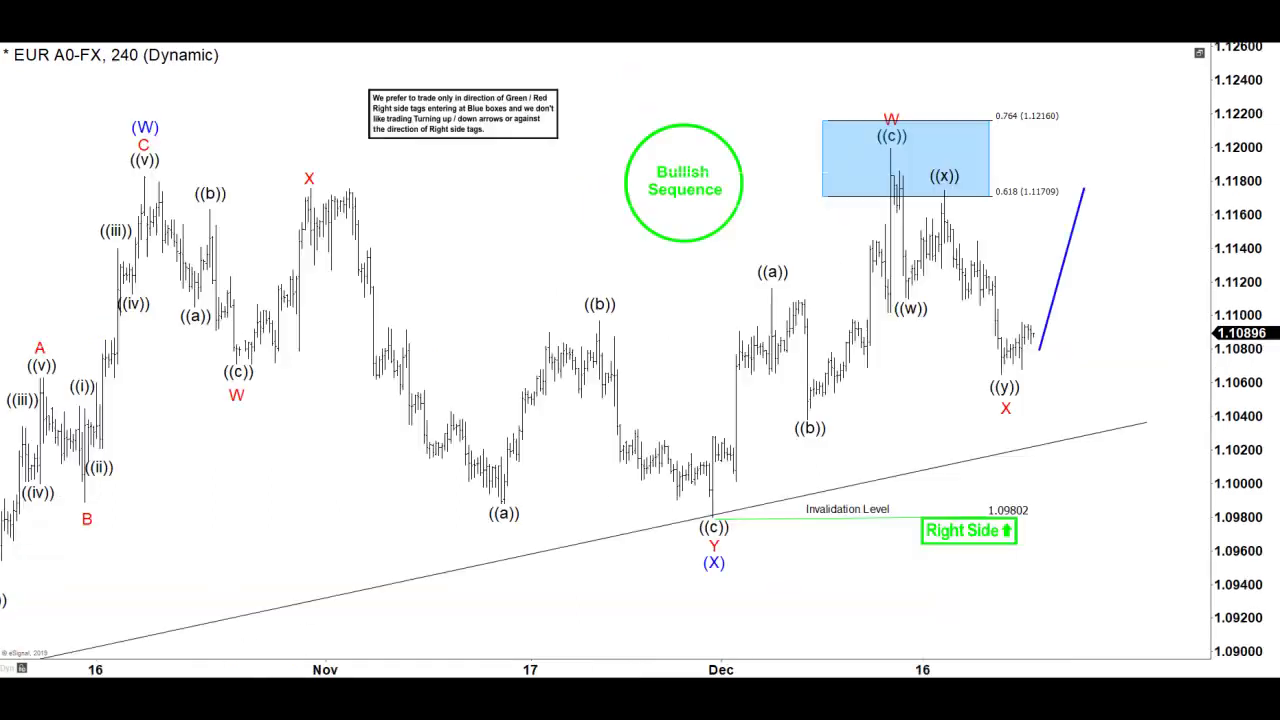
Pan the EUR 240-minute chart back so the earlier swings and the 'a' low show
{"action": "left_click_drag", "start_coordinate": [175, 561], "coordinate": [311, 505]}
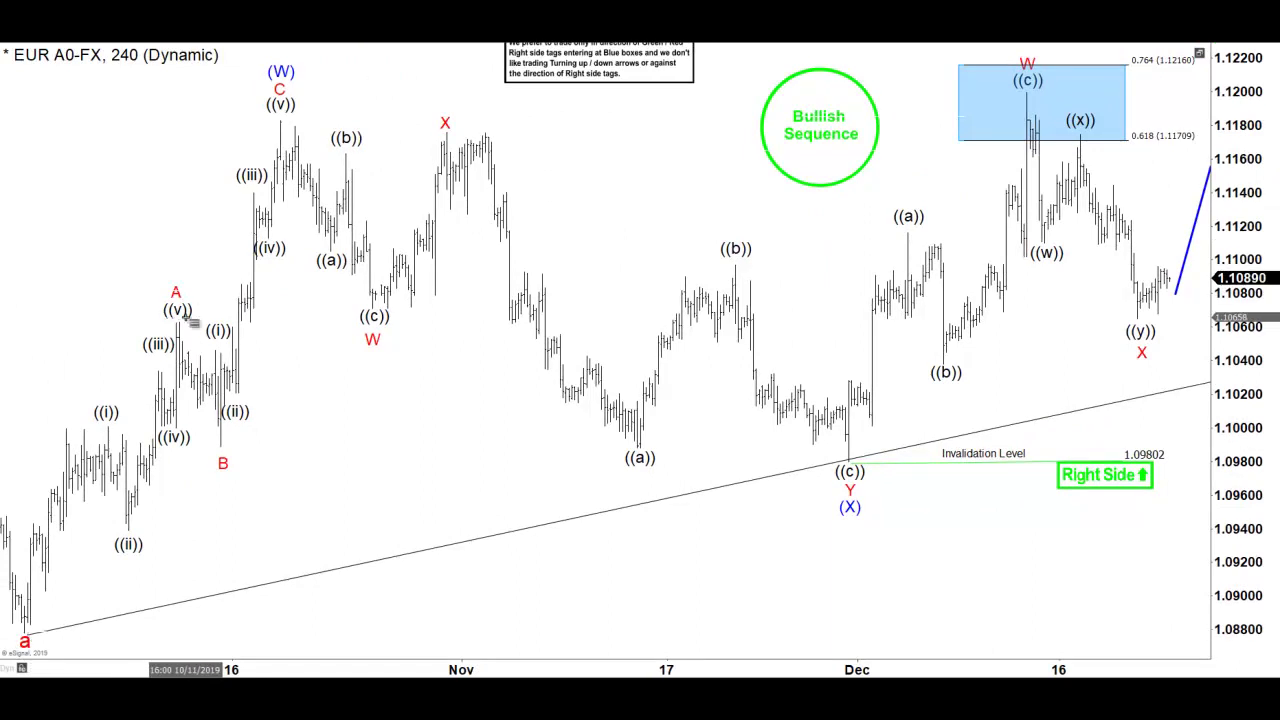
Cancel the Fibonacci extension begun at the B low, pan toward recent bars, and select the ((y)) label
{"action": "left_click", "coordinate": [226, 443]}
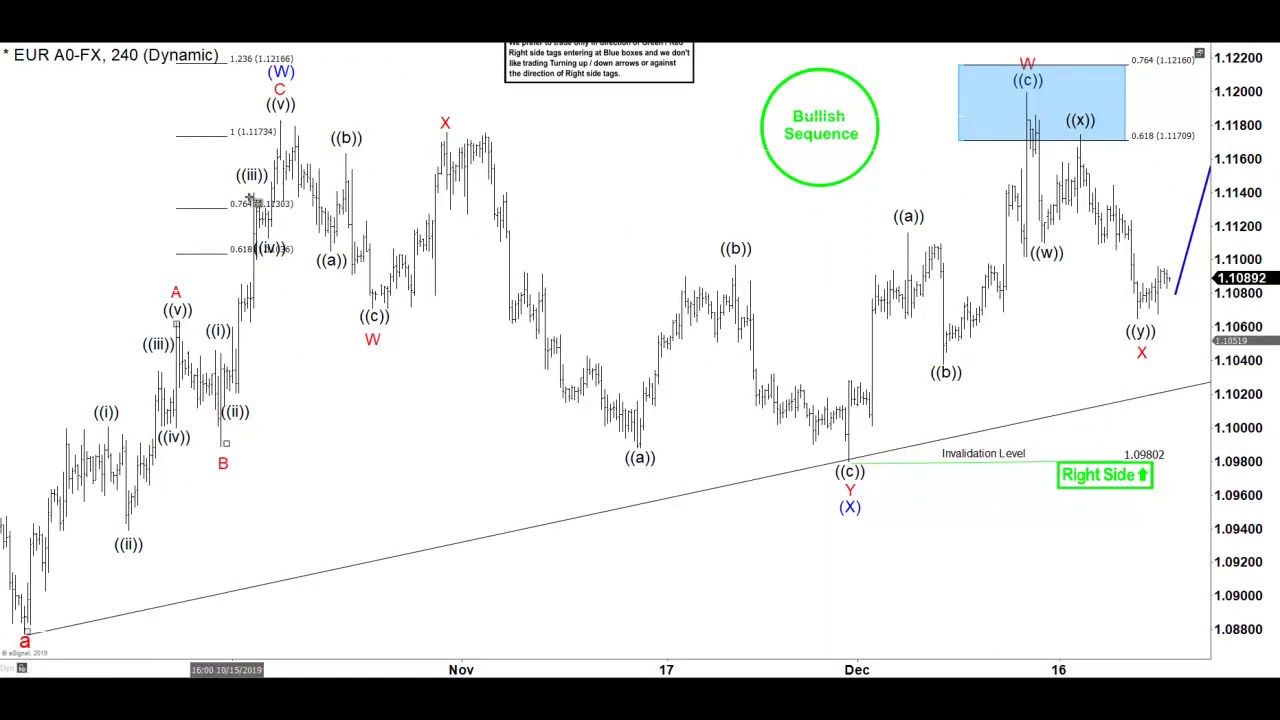
{"action": "right_click", "coordinate": [258, 130]}
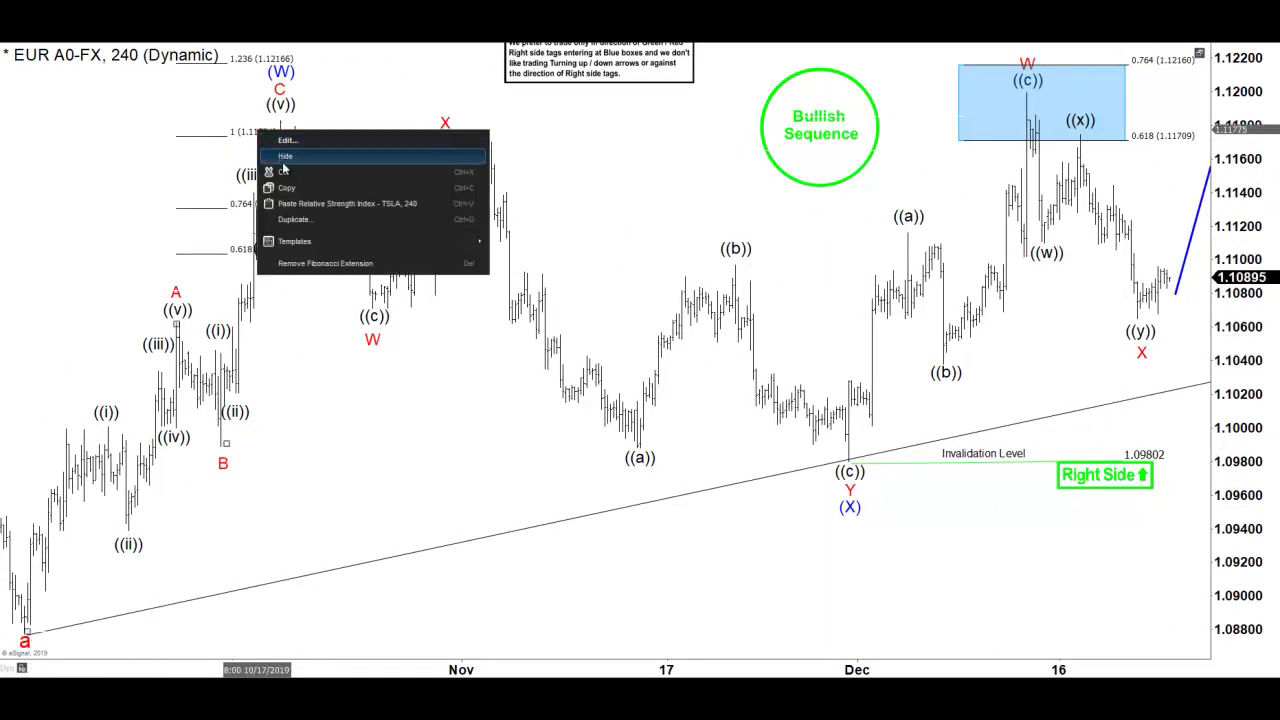
{"action": "key", "text": "Escape"}
{"action": "mouse_move", "coordinate": [592, 324]}
{"action": "left_mouse_down"}
{"action": "mouse_move", "coordinate": [557, 231]}
{"action": "mouse_move", "coordinate": [514, 229]}
{"action": "left_mouse_up"}
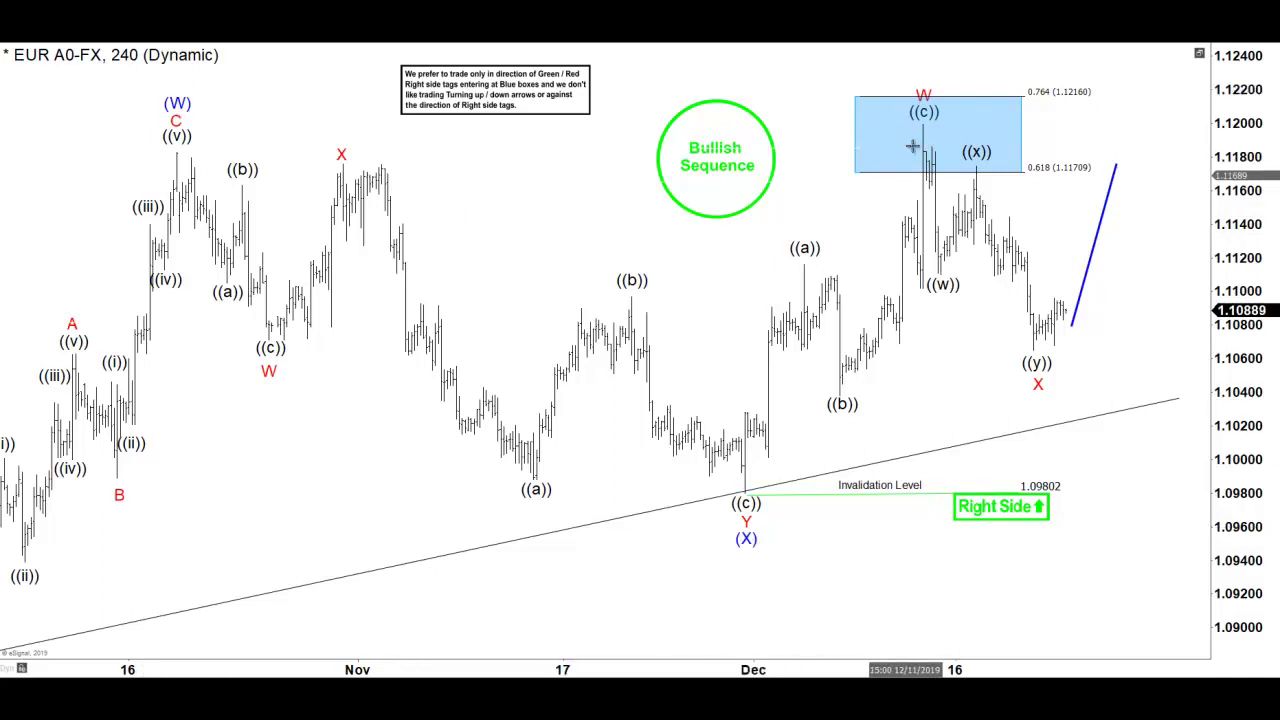
{"action": "left_click", "coordinate": [1035, 362]}
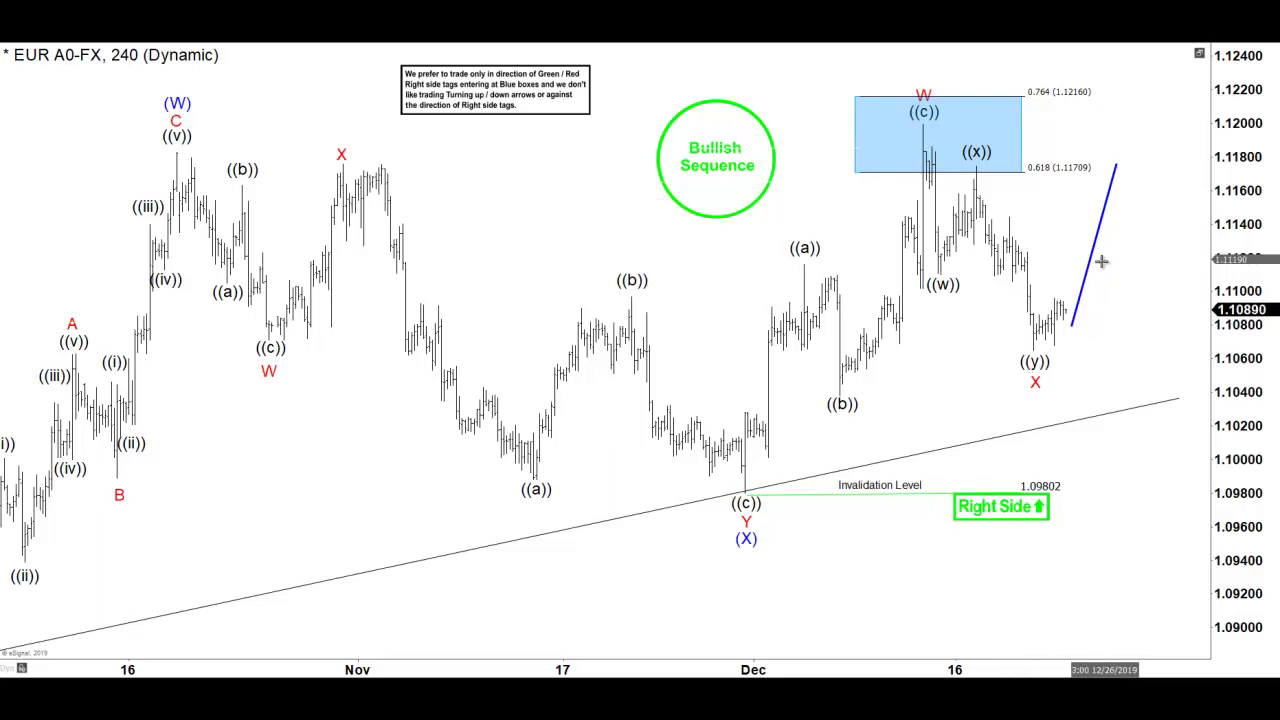
Stretch the blue projection line up to about 1.1239 and draw a second blue line down from its top
{"action": "left_click_drag", "start_coordinate": [1119, 172], "coordinate": [1137, 57]}
{"action": "left_click_drag", "start_coordinate": [1217, 208], "coordinate": [1207, 231]}
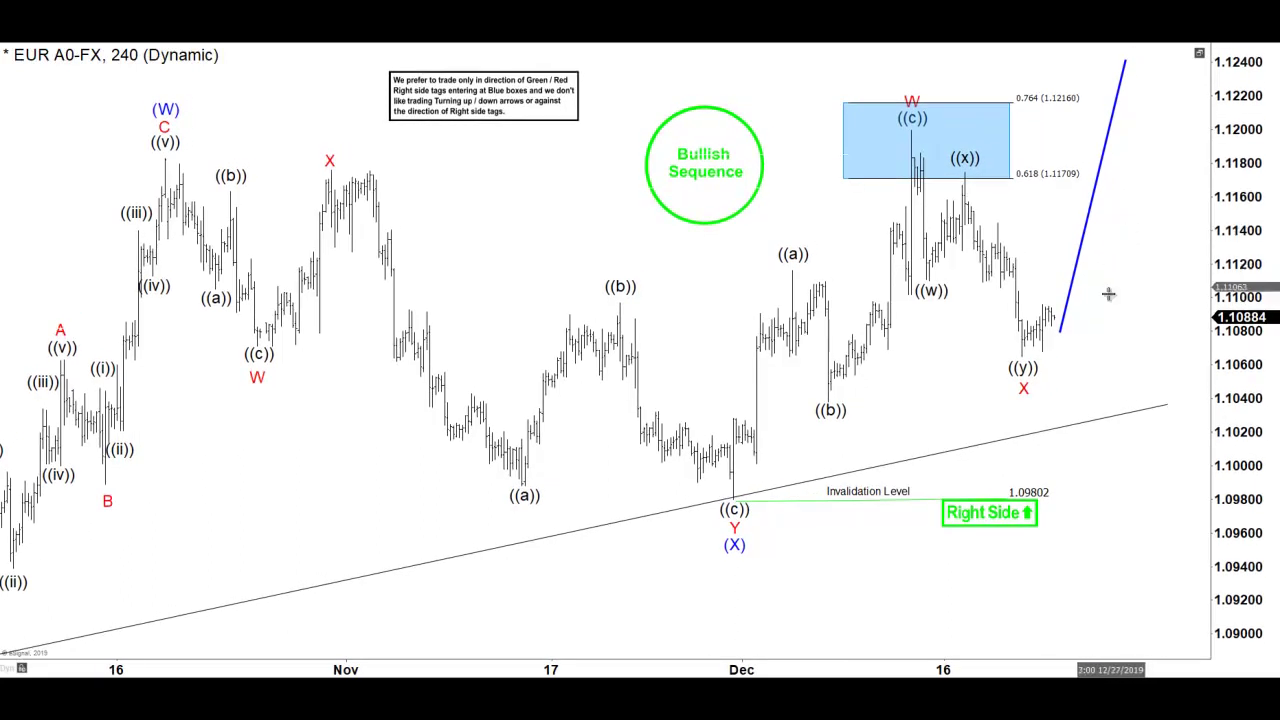
{"action": "mouse_move", "coordinate": [1125, 62]}
{"action": "left_mouse_down"}
{"action": "mouse_move", "coordinate": [1103, 363]}
{"action": "mouse_move", "coordinate": [1167, 401]}
{"action": "left_mouse_up"}
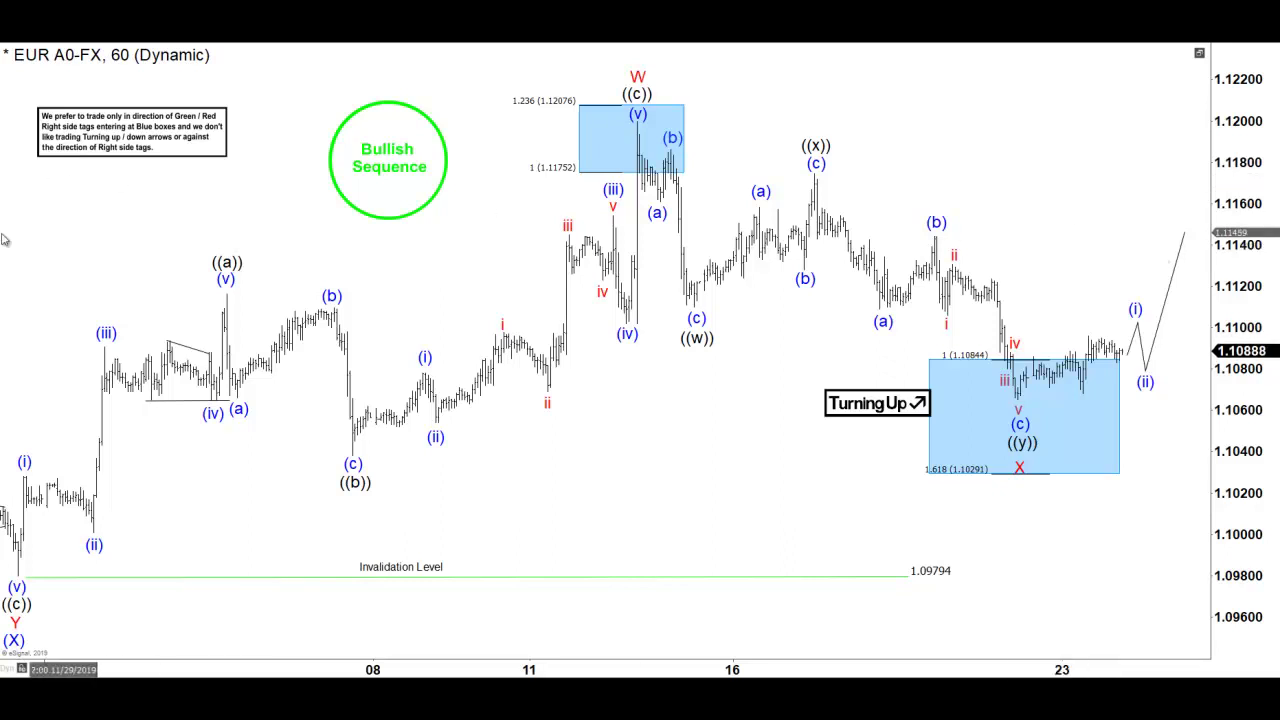
Start a Fibonacci retracement from the ((x)) high on the 60-minute chart, then cancel it
{"action": "left_click_drag", "start_coordinate": [813, 168], "coordinate": [1113, 407]}
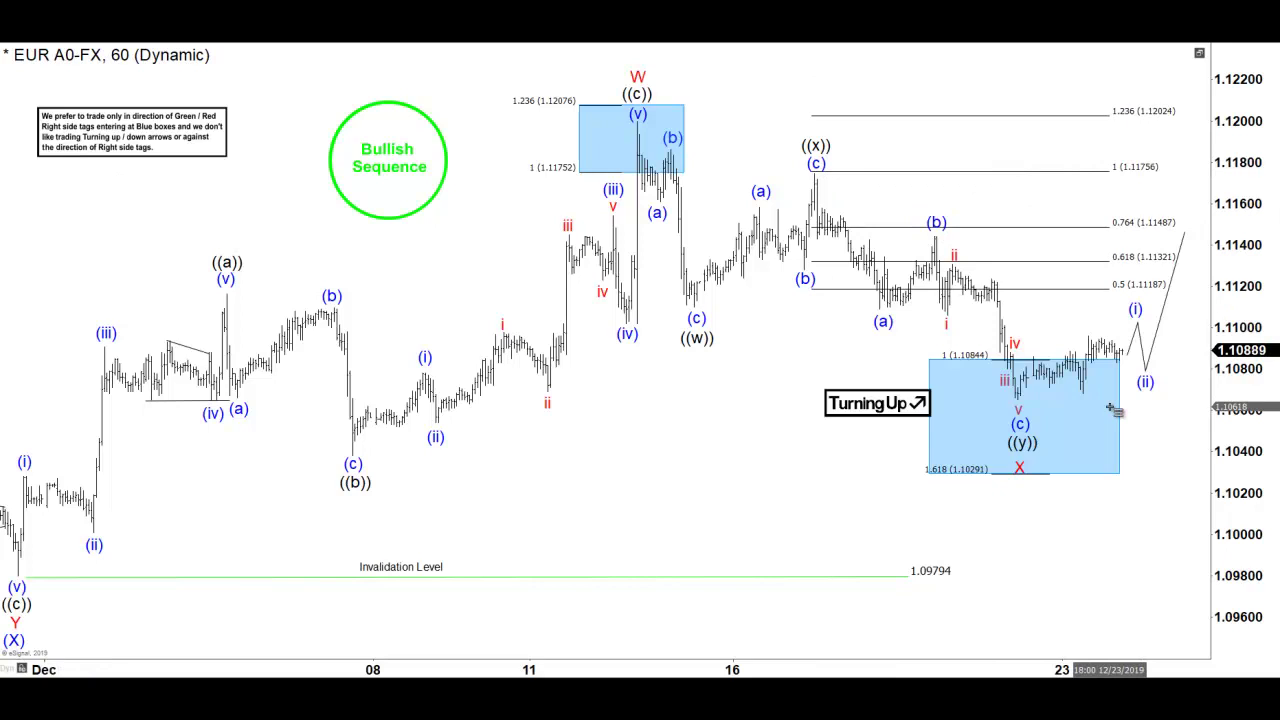
{"action": "key", "text": "Escape"}
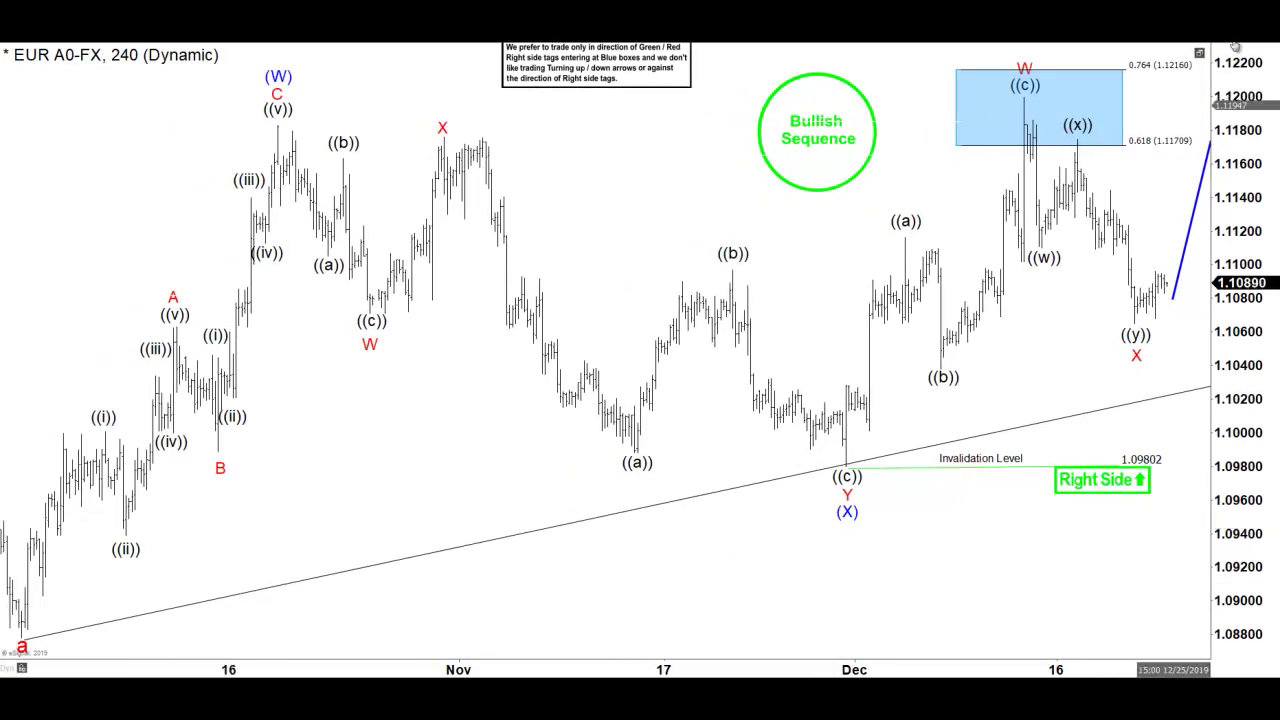
Draw a blue polyline linking the a low, A, B, (W), (X) and the W high
{"action": "left_click", "coordinate": [22, 638]}
{"action": "left_click", "coordinate": [174, 345]}
{"action": "left_click", "coordinate": [219, 468]}
{"action": "left_click", "coordinate": [290, 160]}
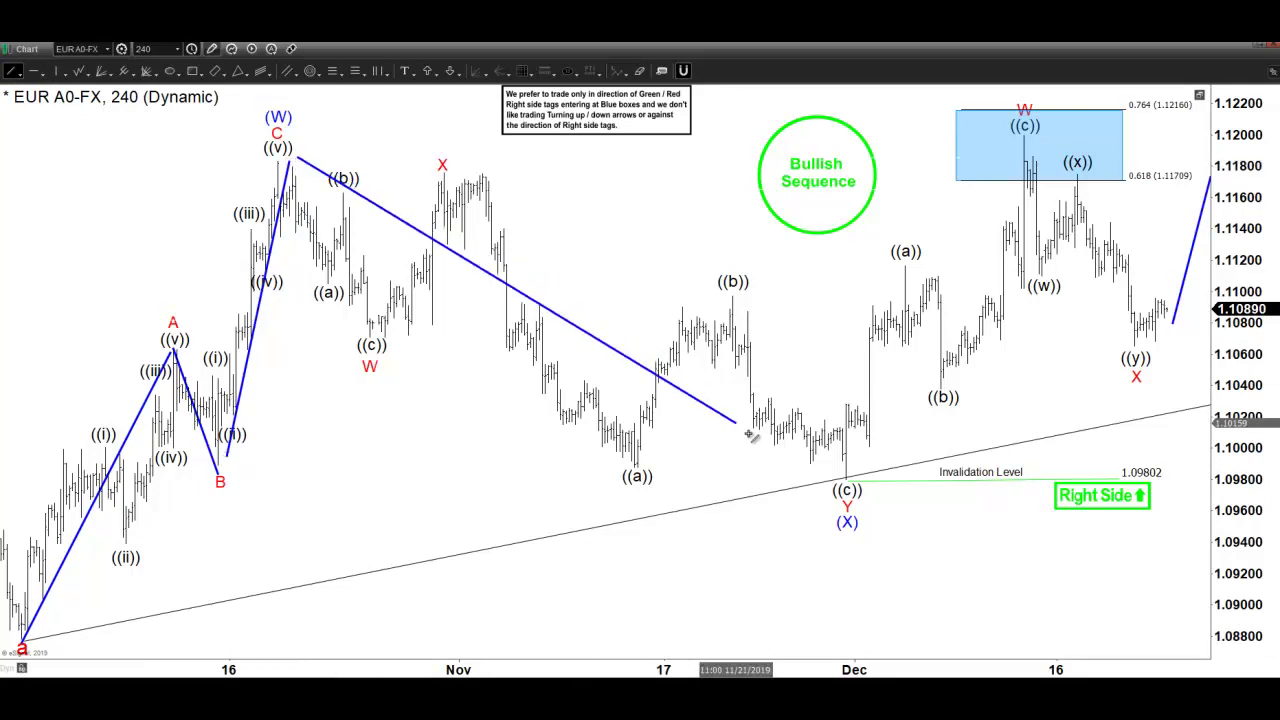
{"action": "left_click", "coordinate": [855, 476]}
{"action": "double_click", "coordinate": [1018, 152]}
{"action": "left_click_drag", "start_coordinate": [1045, 349], "coordinate": [891, 414]}
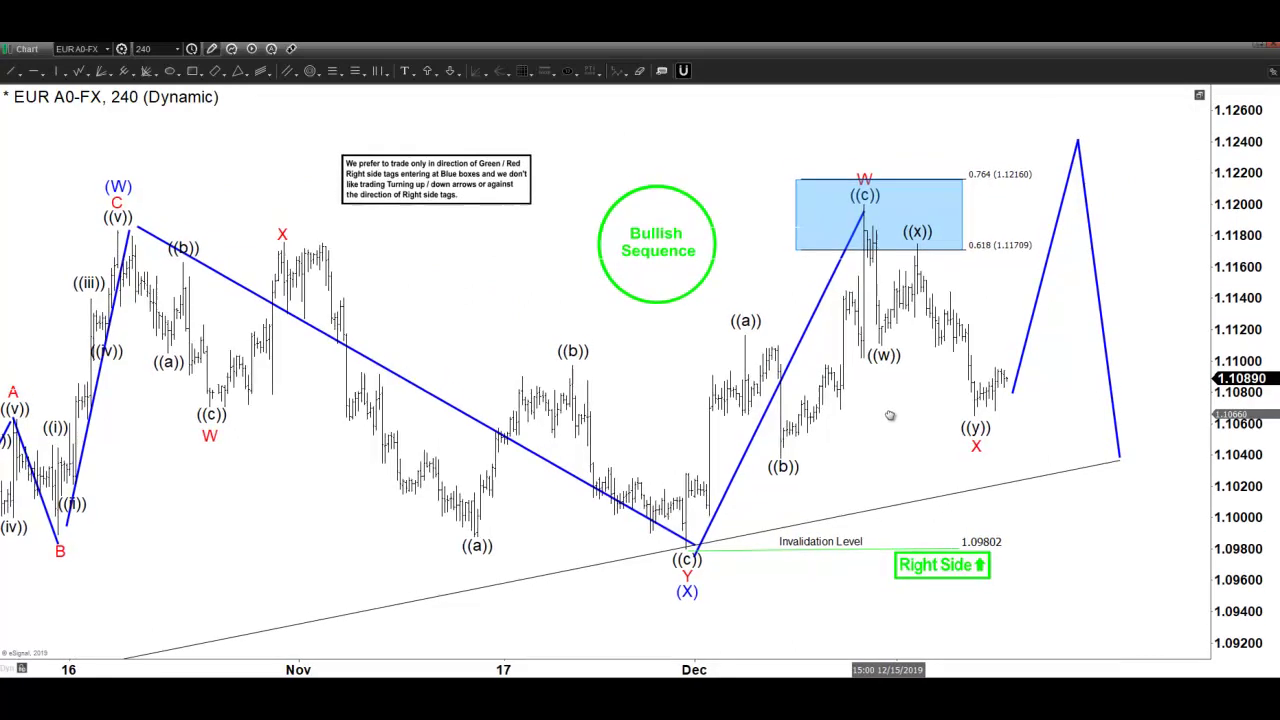
{"action": "right_click", "coordinate": [1028, 176]}
{"action": "left_click", "coordinate": [1041, 186]}
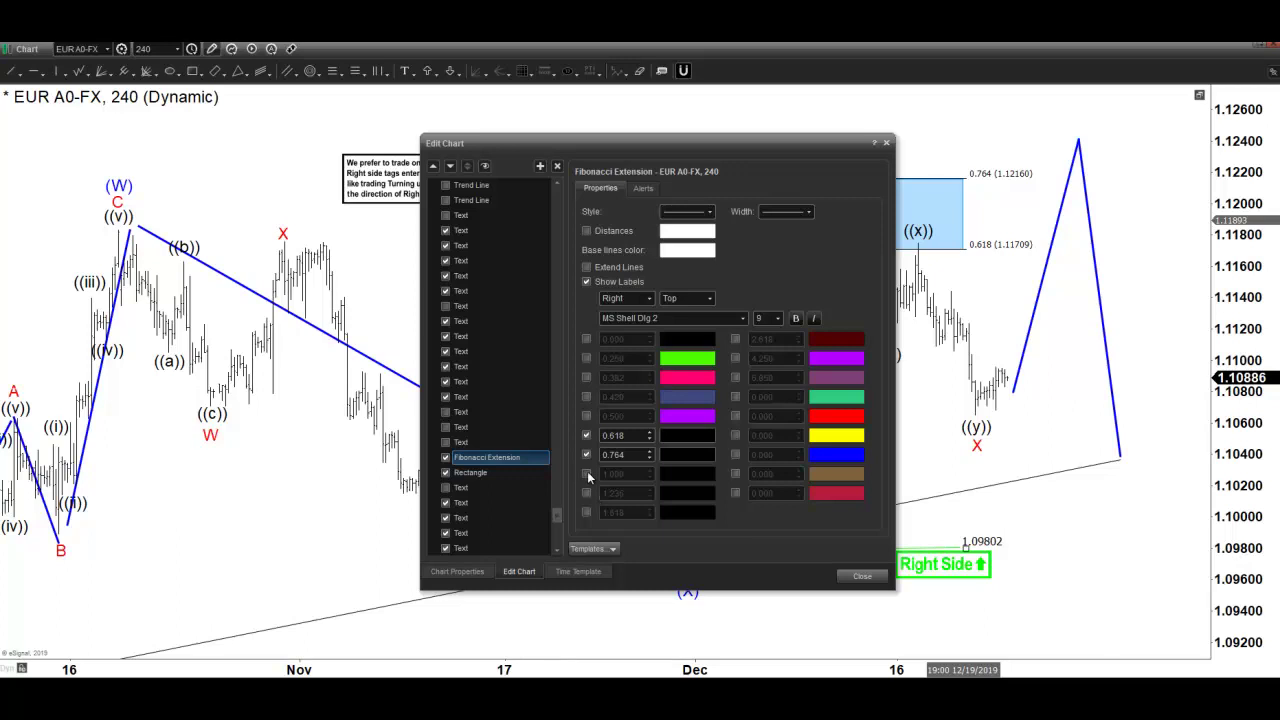
{"action": "left_click", "coordinate": [862, 577]}
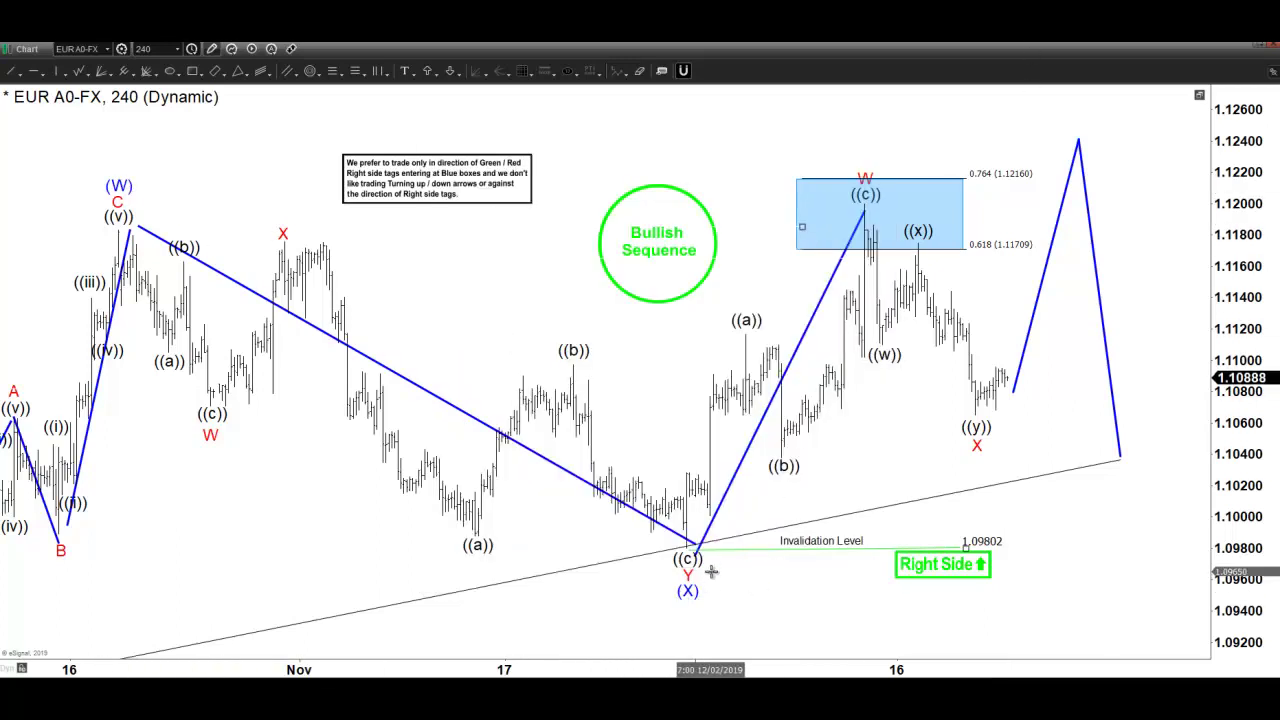
Compress the price scale to reveal the 1.12890 extension level and open the page menu
{"action": "left_click_drag", "start_coordinate": [1252, 152], "coordinate": [1238, 196]}
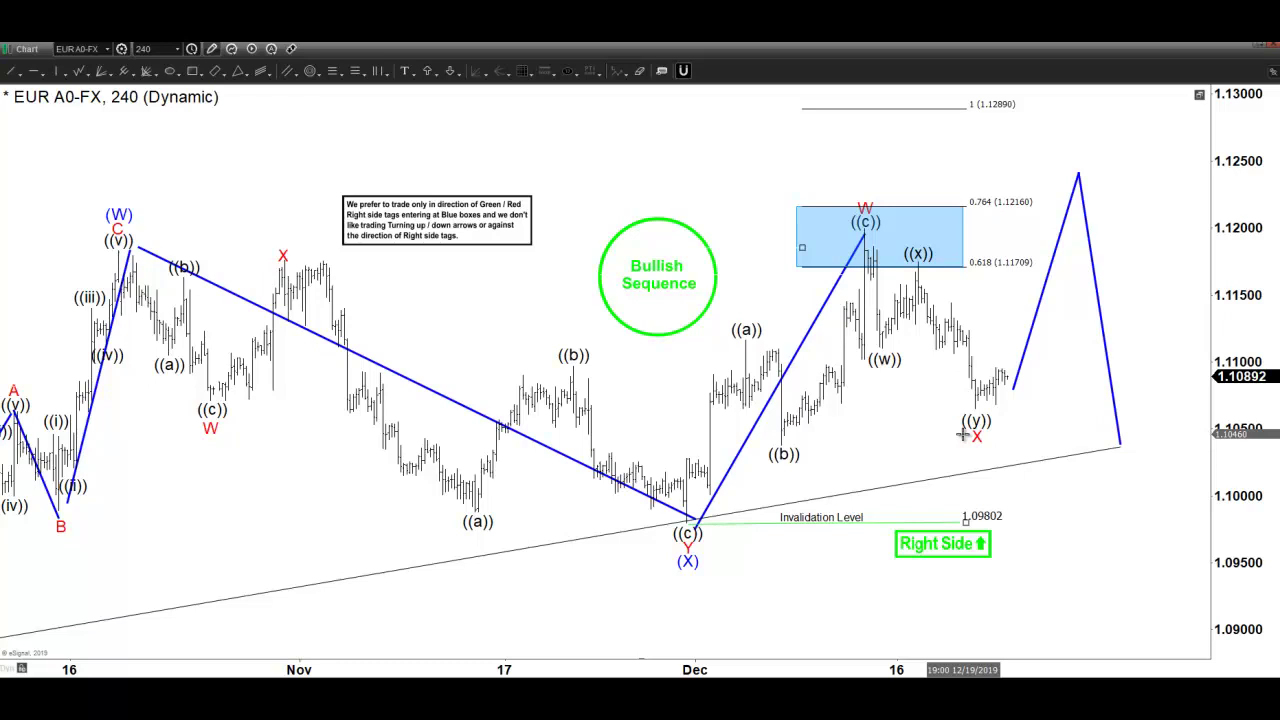
{"action": "left_click", "coordinate": [25, 48]}
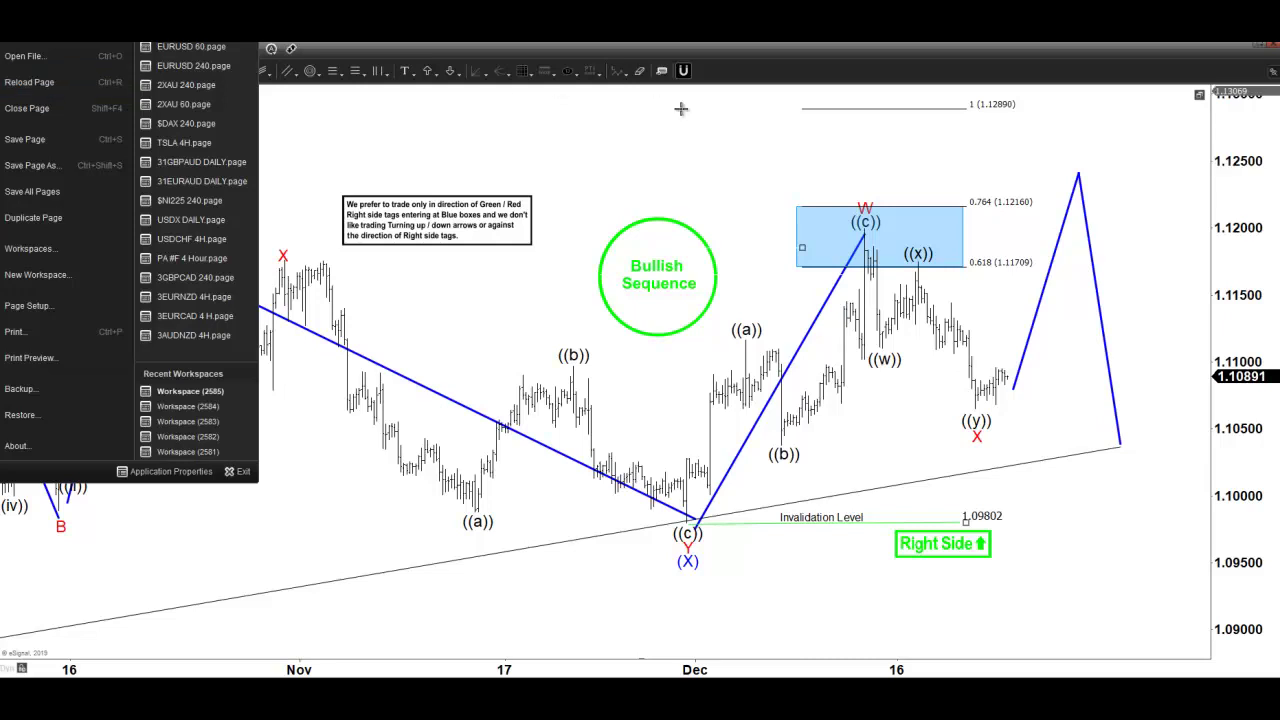
Reload the 240-minute chart page and draw a long blue downward projection line
{"action": "left_click", "coordinate": [40, 86]}
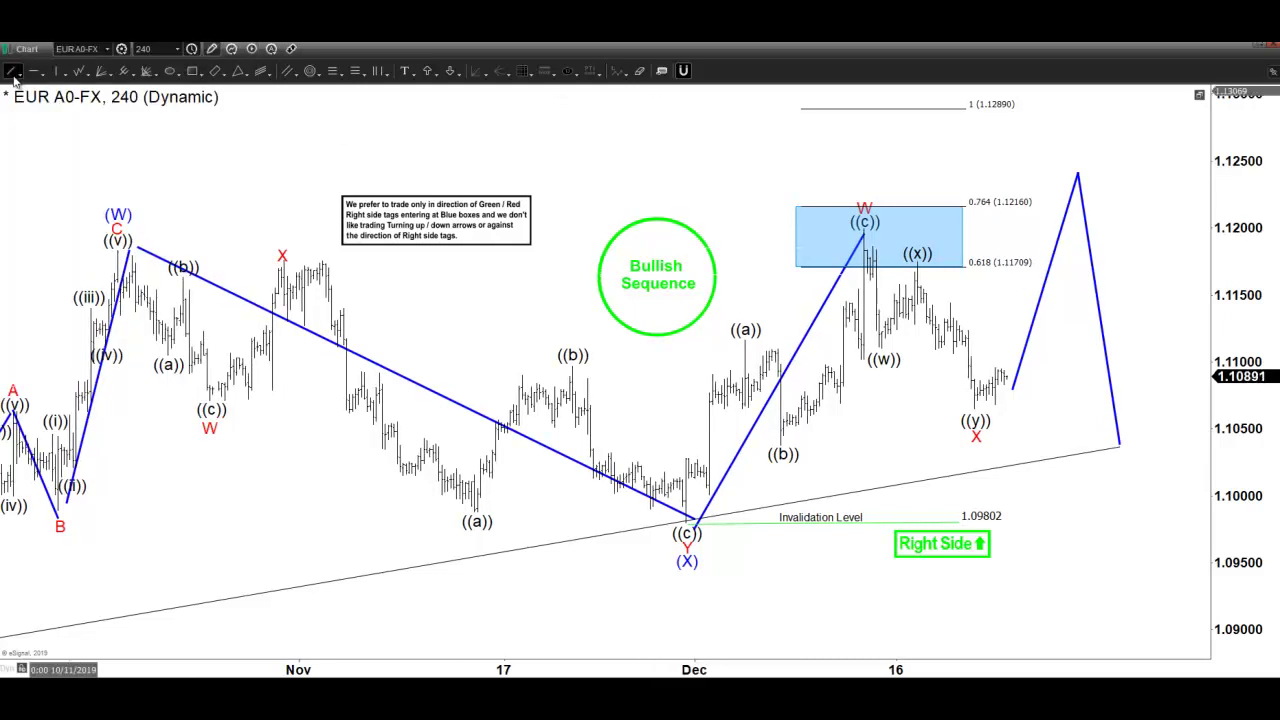
{"action": "mouse_move", "coordinate": [1013, 356]}
{"action": "left_mouse_down"}
{"action": "mouse_move", "coordinate": [1018, 424]}
{"action": "mouse_move", "coordinate": [1056, 288]}
{"action": "mouse_move", "coordinate": [1093, 445]}
{"action": "mouse_move", "coordinate": [1105, 395]}
{"action": "mouse_move", "coordinate": [1131, 532]}
{"action": "left_mouse_up"}
{"action": "left_click_drag", "start_coordinate": [1190, 155], "coordinate": [1188, 245]}
{"action": "left_click_drag", "start_coordinate": [1179, 338], "coordinate": [1129, 535]}
Draw a blue trend line back to (W) and dismiss its options menu
{"action": "left_click_drag", "start_coordinate": [866, 232], "coordinate": [130, 260]}
{"action": "right_click", "coordinate": [131, 263]}
{"action": "left_click", "coordinate": [494, 294]}
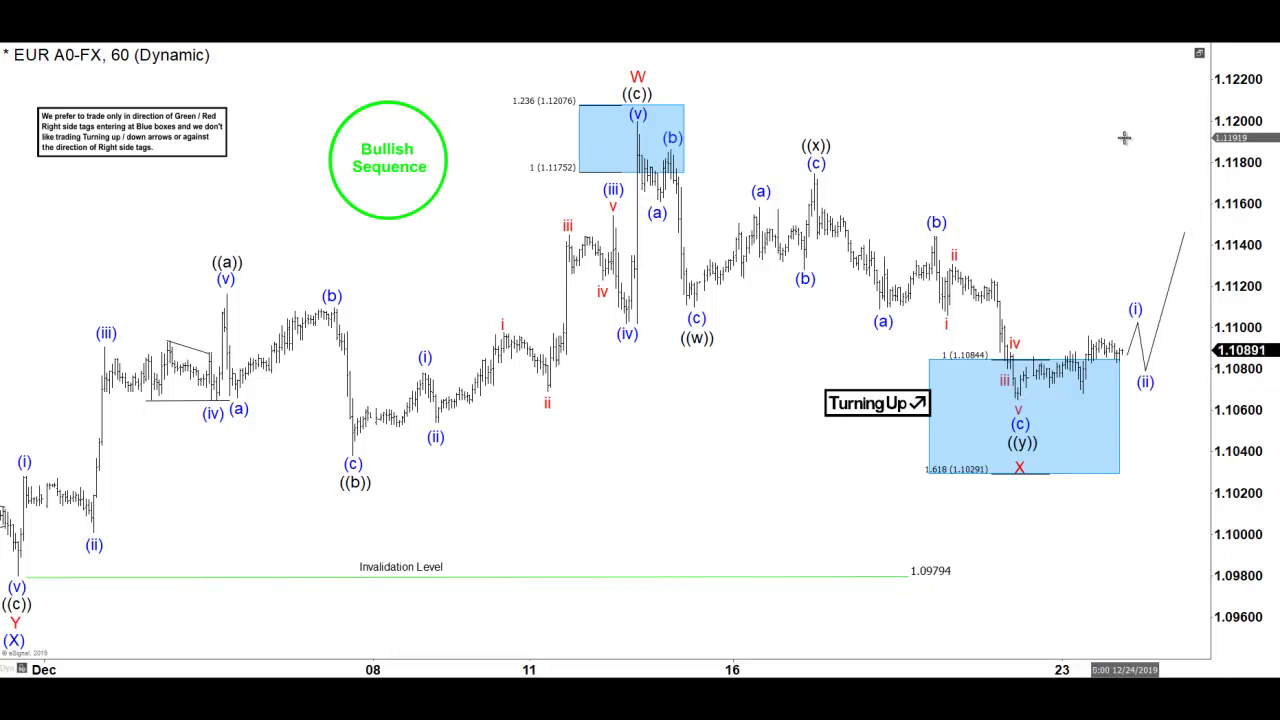
Switch to the Chrome window showing the Elliott Wave Forecast homepage with its Xmas promotions
{"action": "scroll", "coordinate": [597, 457], "scroll_direction": "up", "scroll_amount": 1}
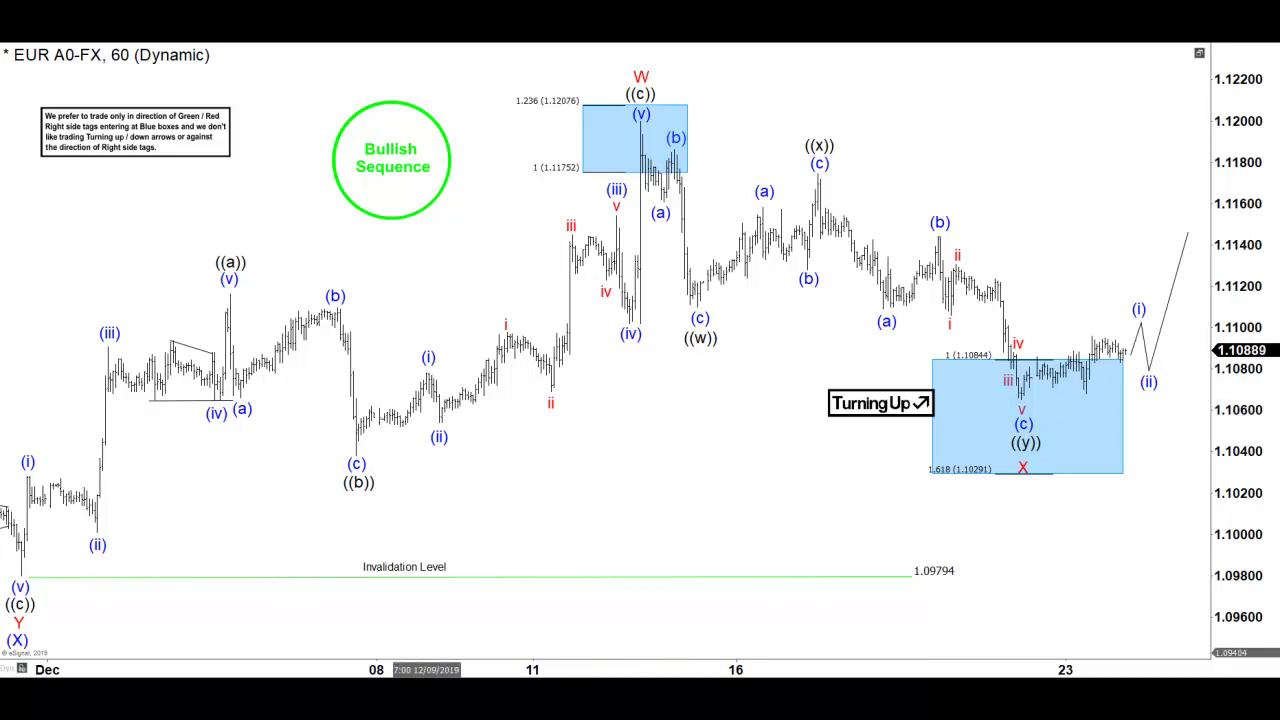
{"action": "mouse_move", "coordinate": [440, 710]}
{"action": "left_click", "coordinate": [1030, 645]}
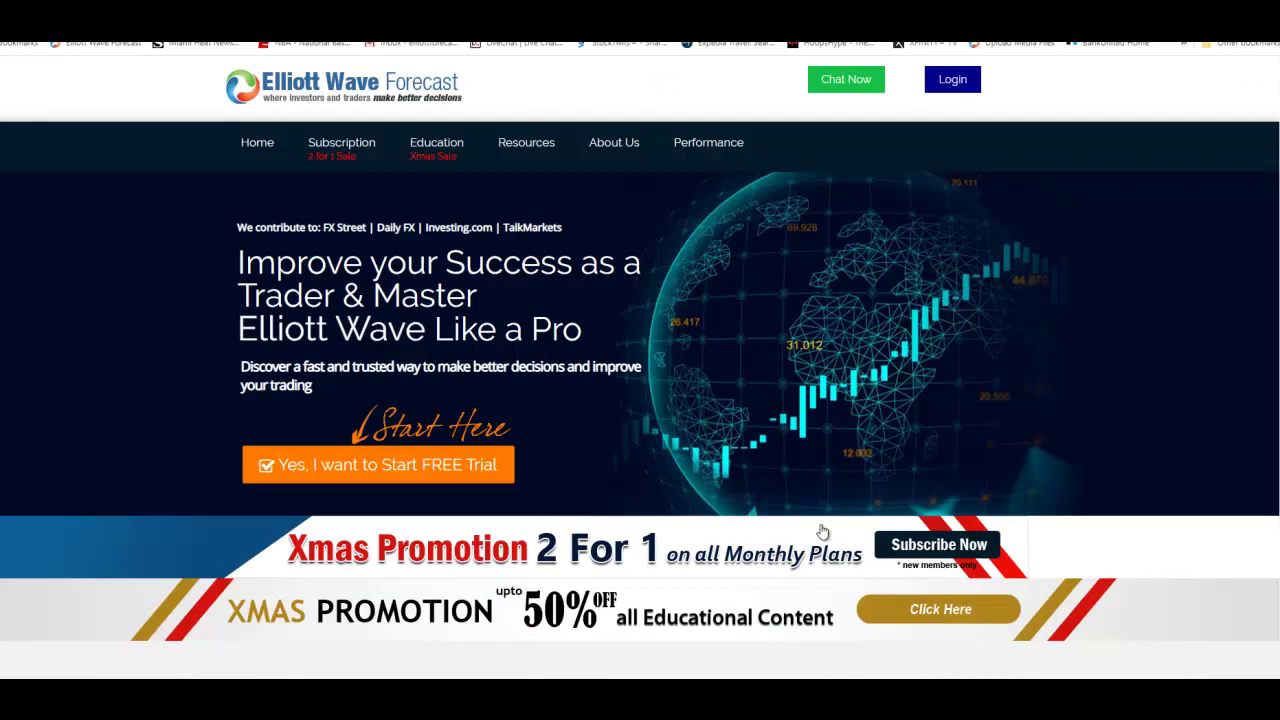